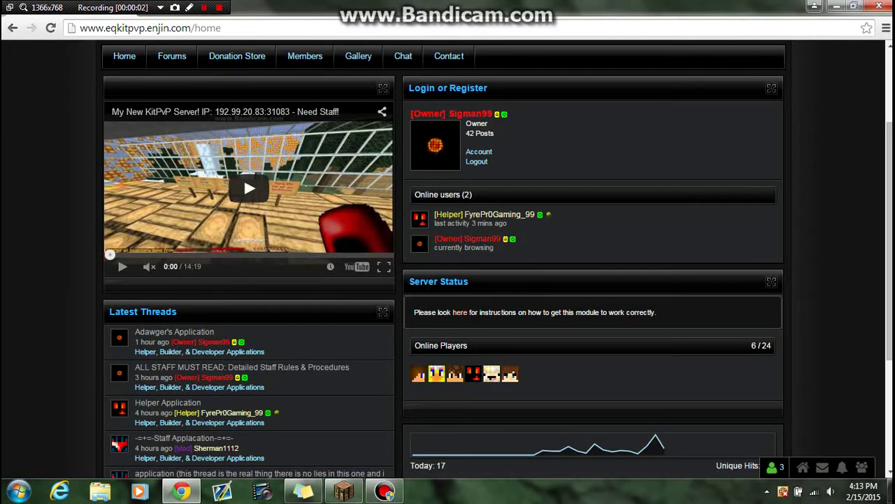
# Step: Browse the EQ KitPvP home page, highlighting words in the Login or Register heading
pyautogui.scroll(1, 448, 280)
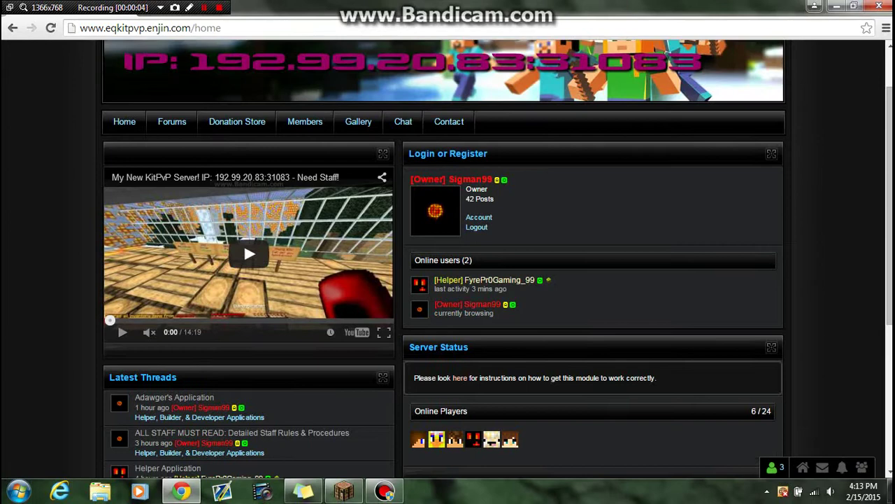
pyautogui.scroll(1, 448, 280)
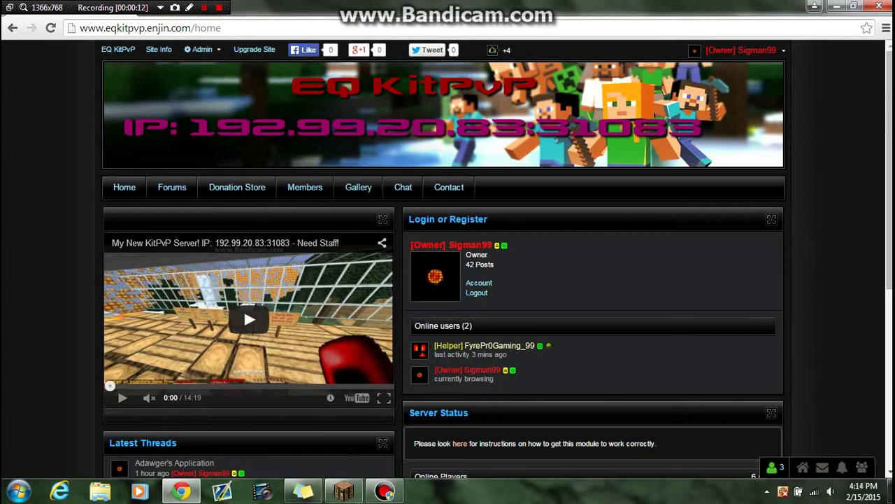
pyautogui.scroll(-3, 448, 279)
pyautogui.scroll(3, 447, 279)
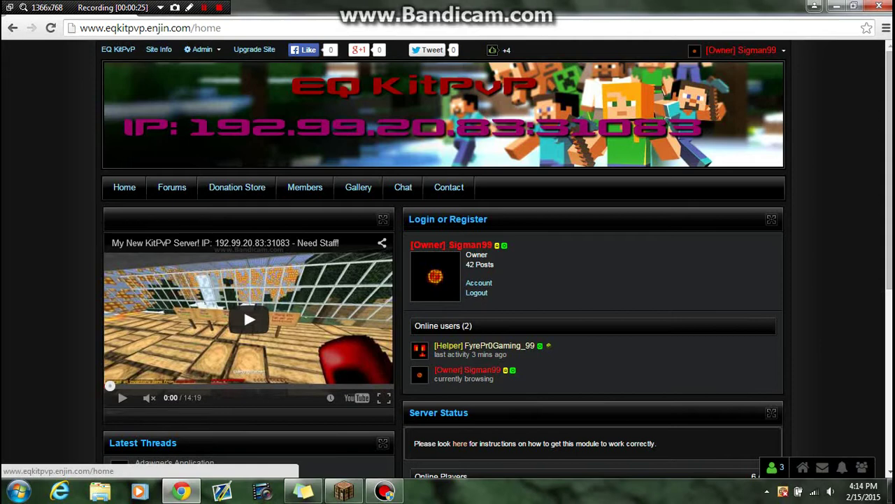
pyautogui.moveTo(444, 219); pyautogui.dragTo(488, 219)
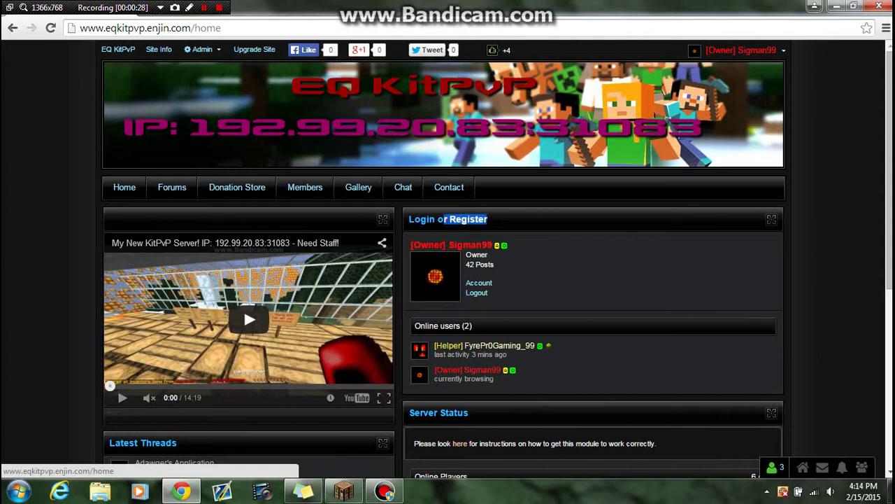
pyautogui.click(488, 219)
pyautogui.moveTo(415, 219); pyautogui.dragTo(461, 219)
pyautogui.doubleClick(468, 219)
pyautogui.click(462, 219)
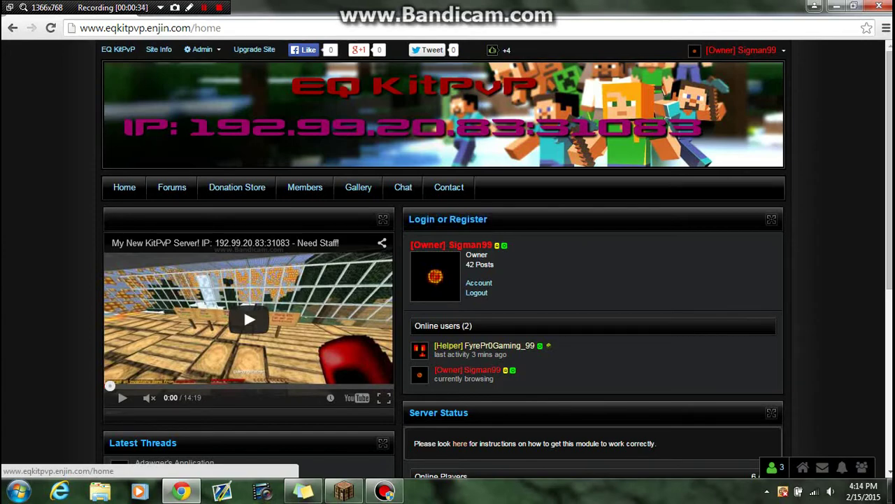
pyautogui.scroll(-1, 447, 280)
pyautogui.scroll(-1, 448, 280)
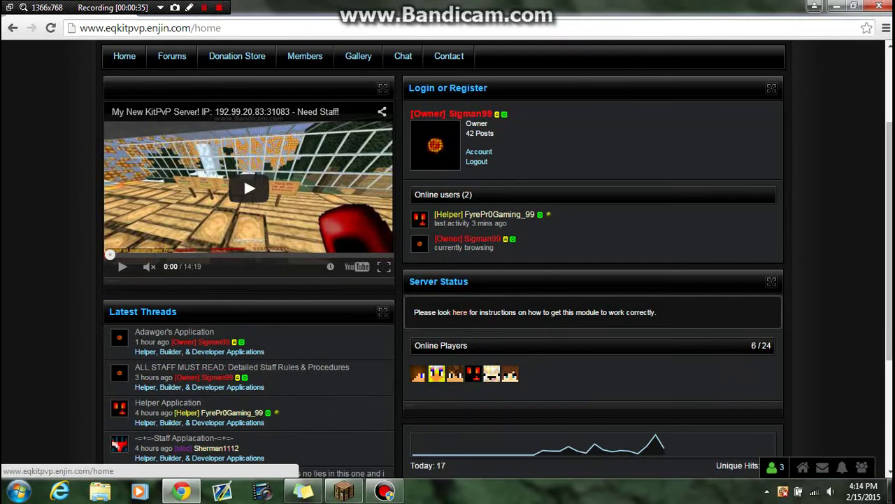
pyautogui.scroll(2, 448, 280)
pyautogui.scroll(-1, 447, 280)
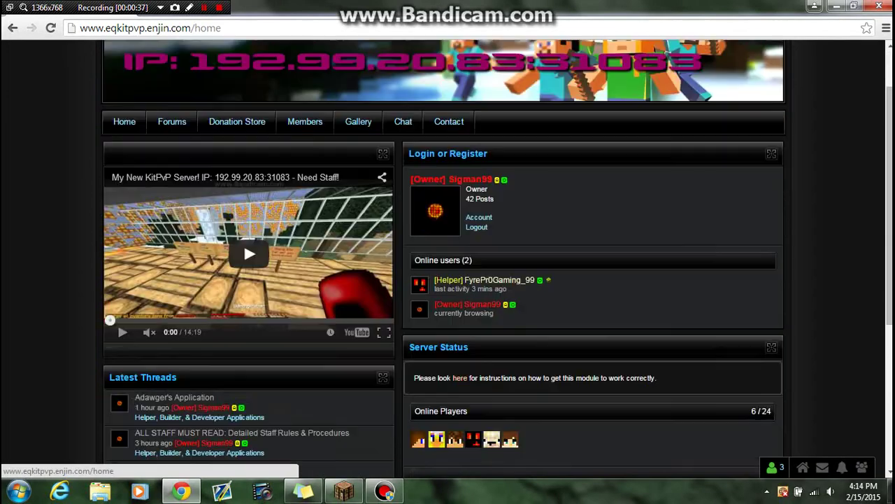
pyautogui.scroll(1, 245, 266)
pyautogui.scroll(-3, 245, 266)
pyautogui.scroll(2, 245, 266)
pyautogui.scroll(-1, 249, 253)
pyautogui.scroll(-2, 484, 214)
pyautogui.scroll(-1, 485, 214)
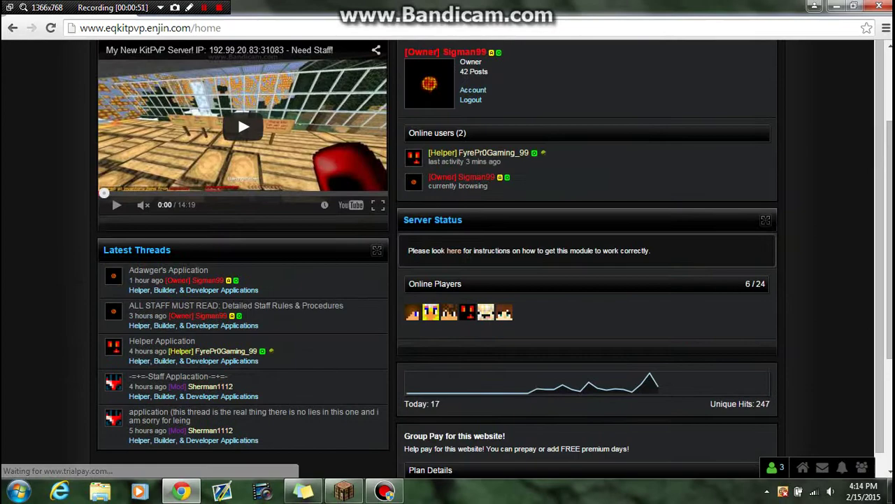
pyautogui.scroll(-2, 447, 252)
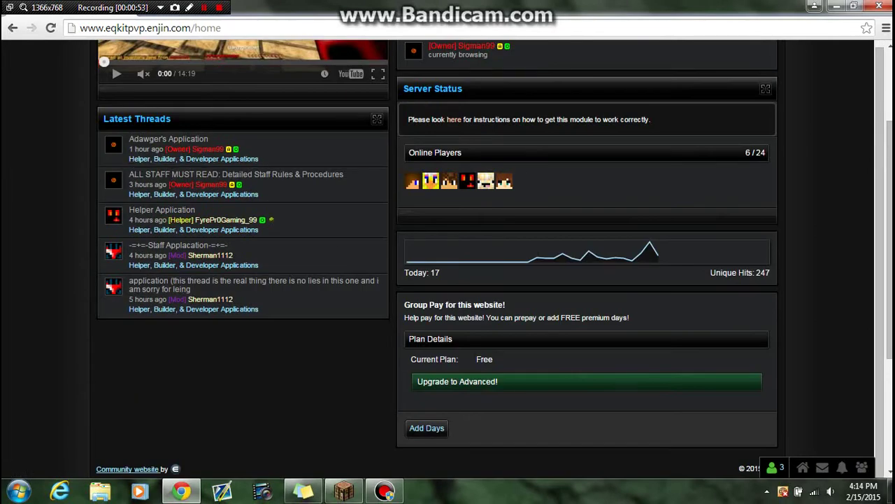
pyautogui.scroll(5, 210, 231)
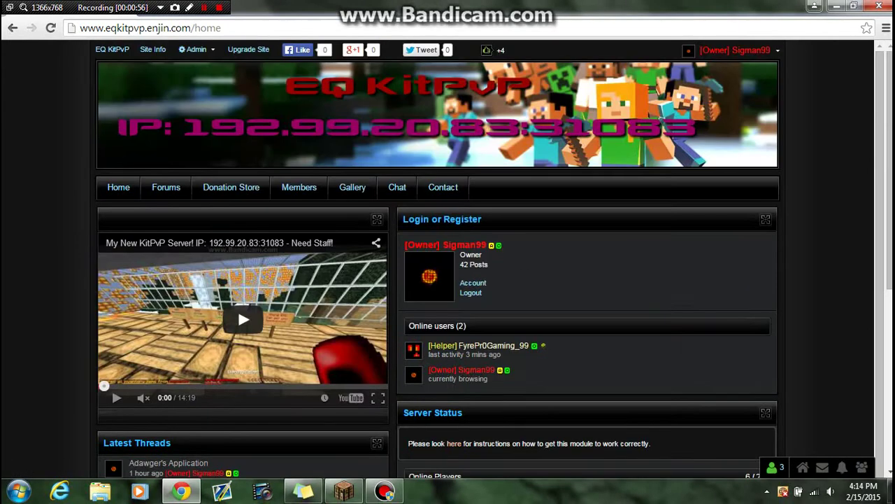
# Step: Go to Forums and enter the Helper, Builder, & Developer Applications forum
pyautogui.click(165, 186)
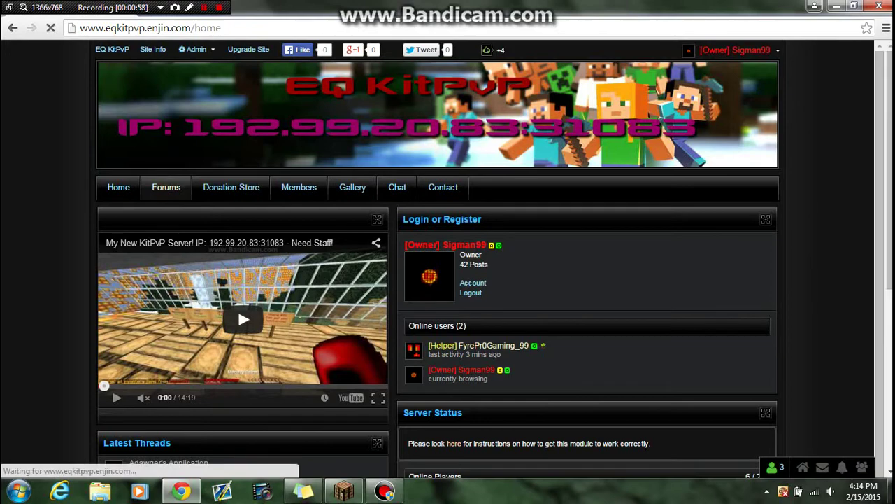
pyautogui.scroll(-1, 448, 279)
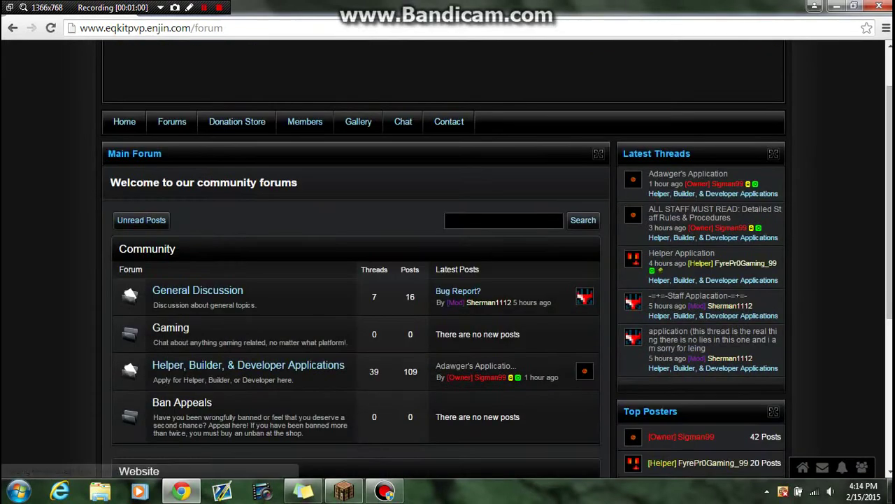
pyautogui.scroll(-2, 448, 280)
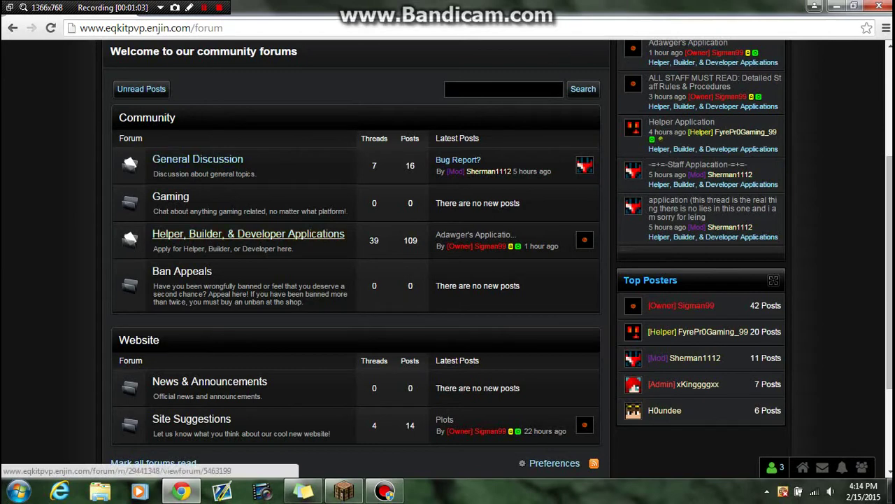
pyautogui.click(249, 234)
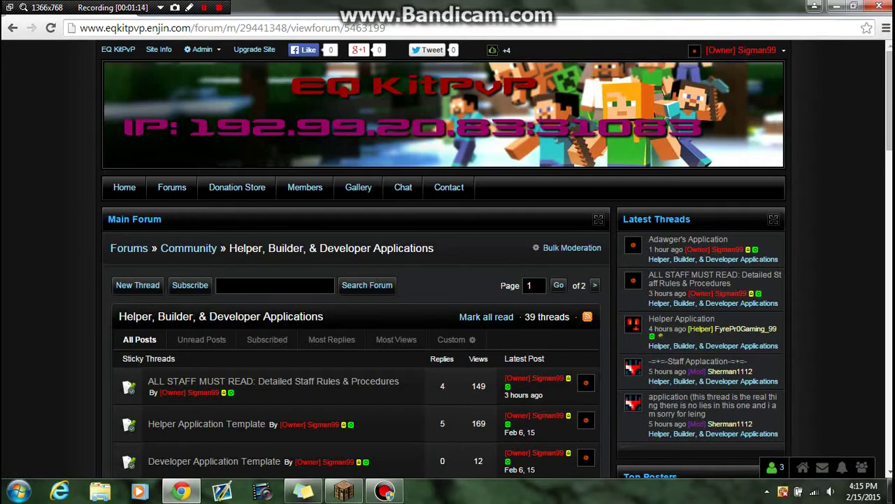
pyautogui.scroll(-3, 416, 279)
pyautogui.click(415, 195)
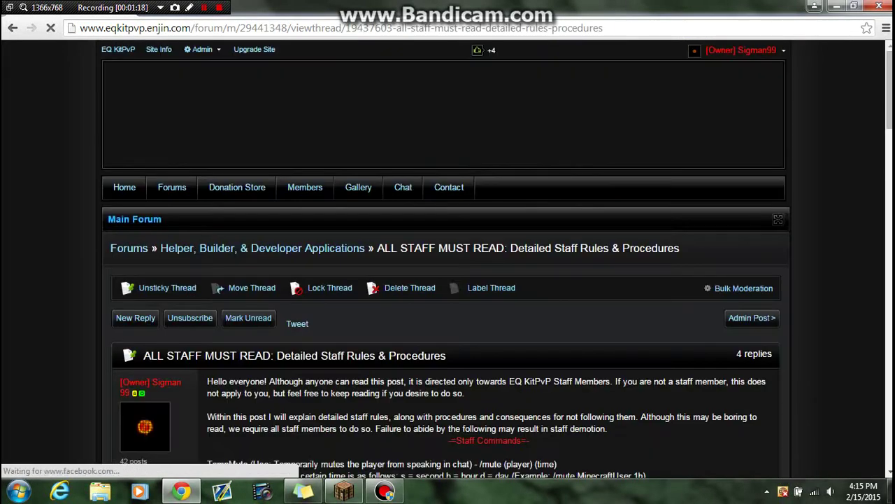
pyautogui.scroll(-3, 447, 280)
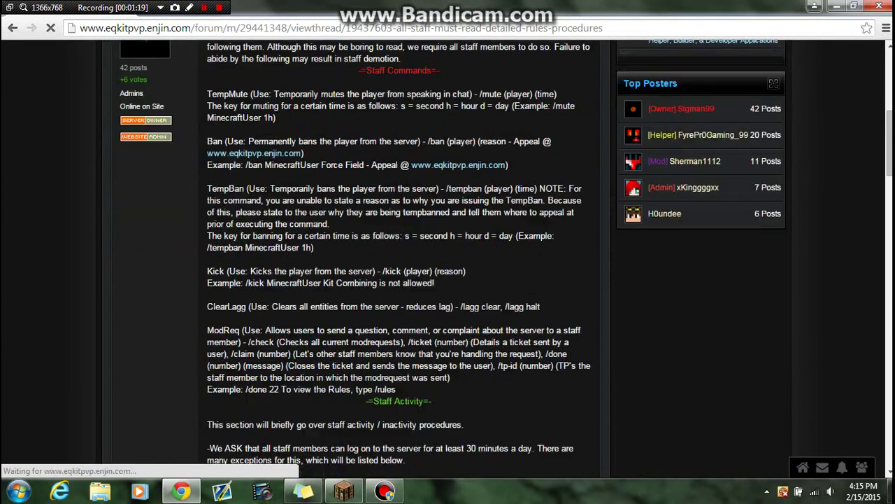
pyautogui.scroll(-6, 398, 280)
pyautogui.scroll(-4, 398, 280)
pyautogui.scroll(-6, 398, 280)
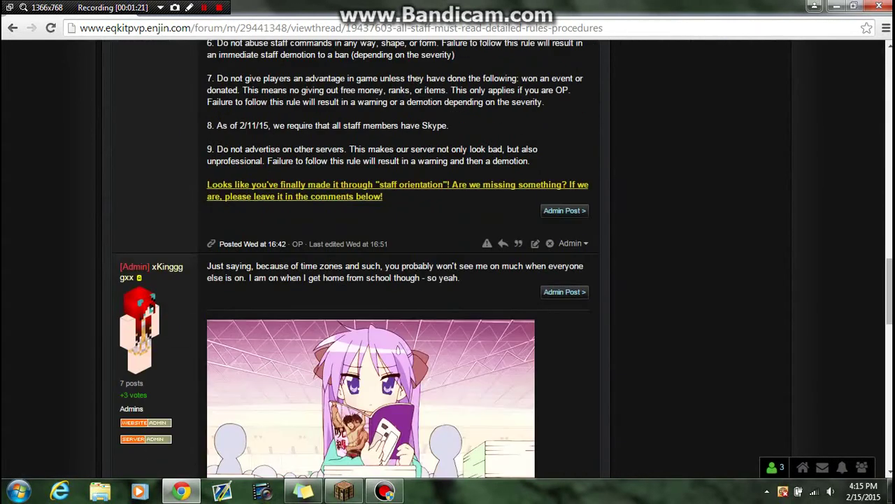
pyautogui.scroll(3, 399, 280)
pyautogui.scroll(5, 399, 280)
pyautogui.scroll(4, 399, 279)
pyautogui.scroll(2, 399, 280)
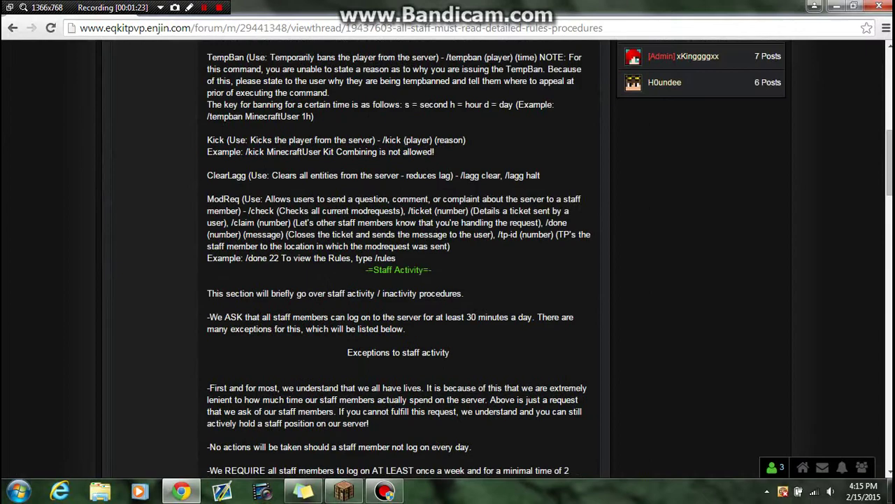
pyautogui.moveTo(207, 164); pyautogui.dragTo(340, 258)
pyautogui.moveTo(325, 104); pyautogui.dragTo(314, 116)
pyautogui.scroll(2, 448, 280)
pyautogui.scroll(7, 447, 280)
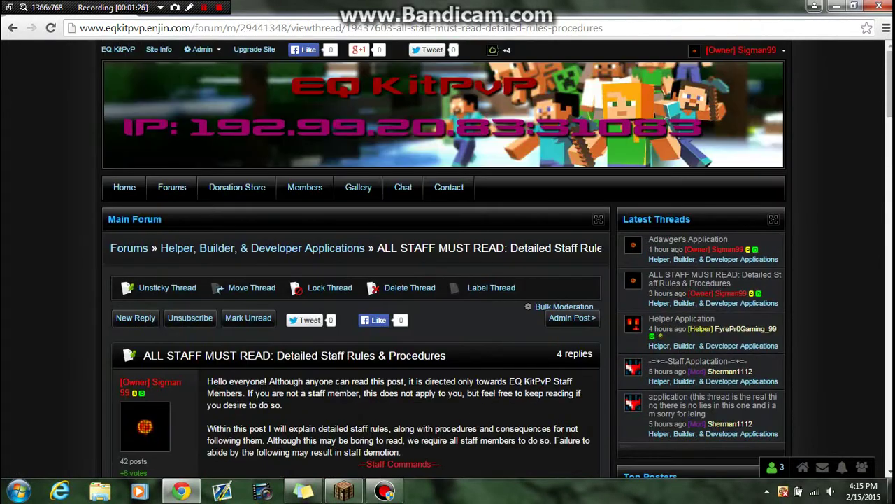
pyautogui.hotkey('alt', 'Left')
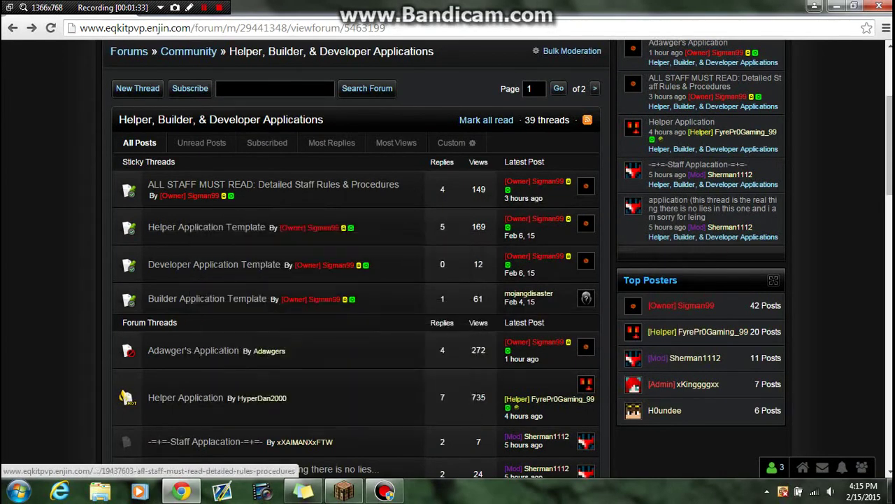
pyautogui.click(416, 227)
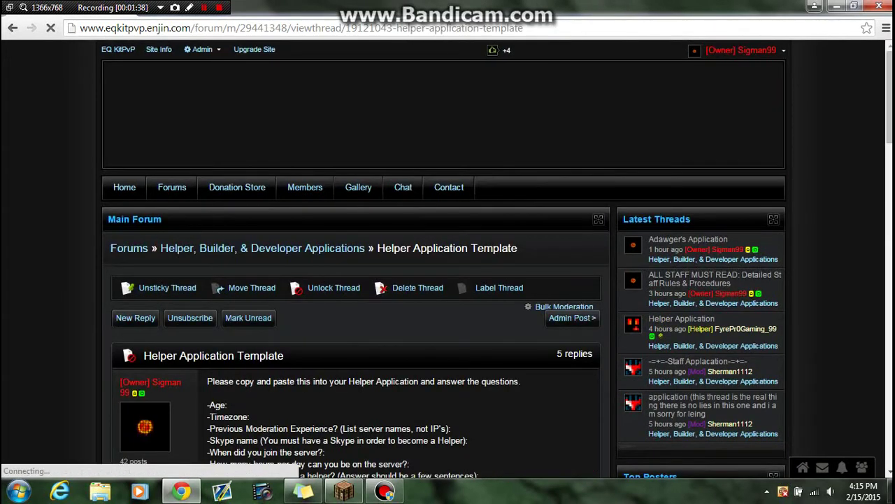
pyautogui.scroll(-1, 447, 280)
pyautogui.scroll(-2, 448, 280)
pyautogui.scroll(-1, 448, 280)
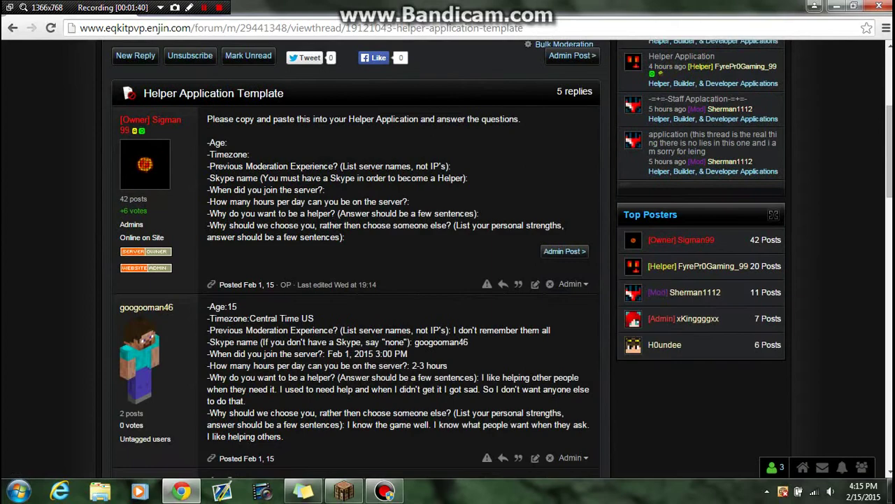
pyautogui.moveTo(345, 237); pyautogui.dragTo(207, 137)
pyautogui.scroll(3, 448, 280)
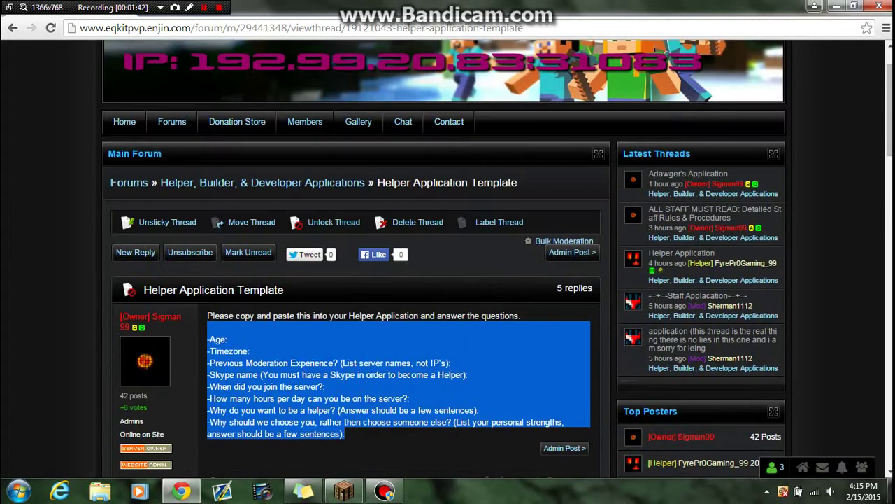
pyautogui.click(242, 182)
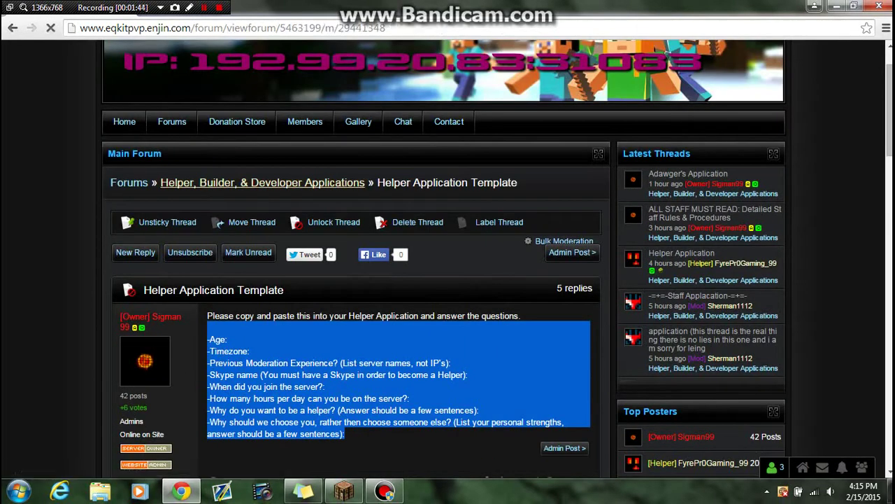
pyautogui.scroll(-1, 237, 185)
pyautogui.scroll(-3, 238, 186)
pyautogui.scroll(2, 238, 185)
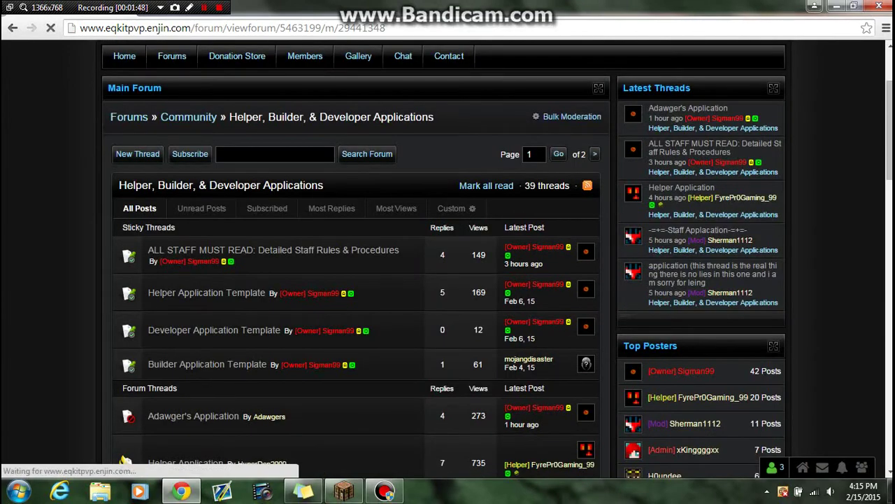
# Step: Draft a 'YOUR IGN Helper Application' thread, abandon it, then open Adawger's Application
pyautogui.click(137, 154)
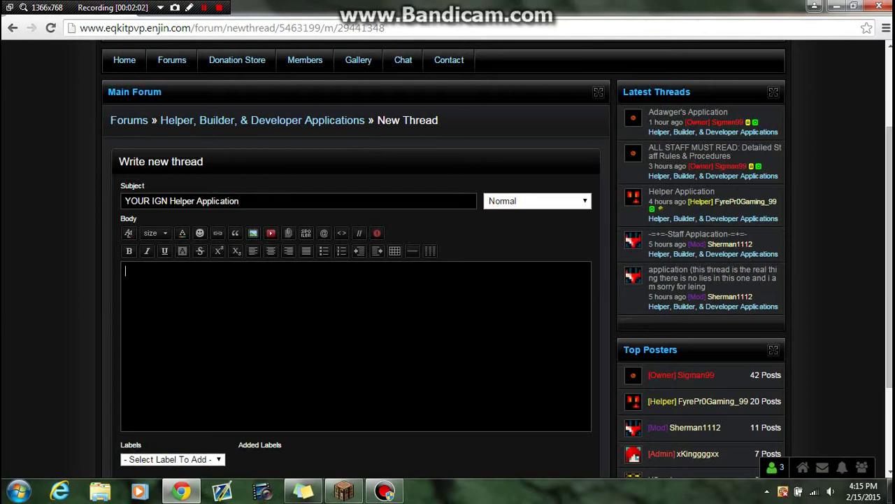
pyautogui.click(263, 120)
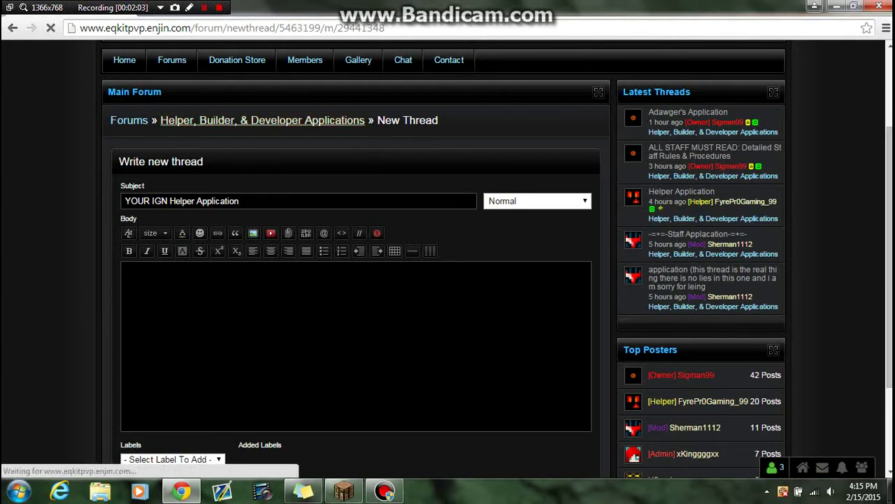
pyautogui.scroll(-2, 448, 259)
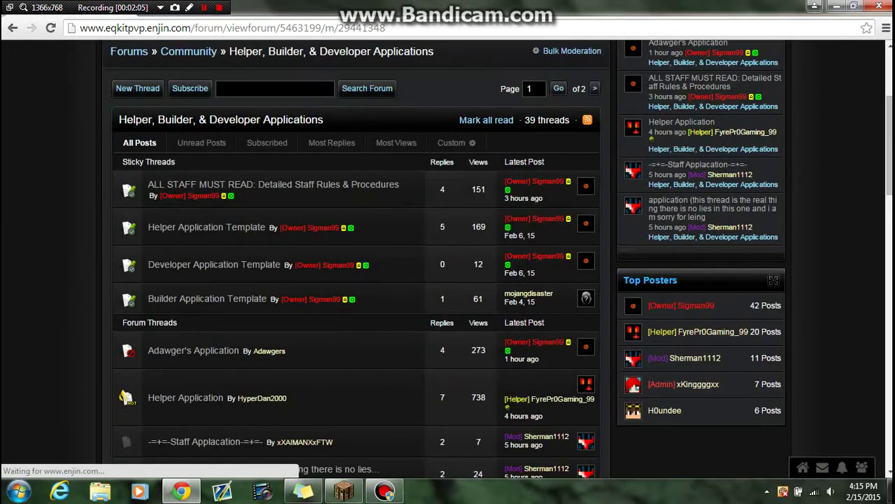
pyautogui.scroll(-2, 416, 219)
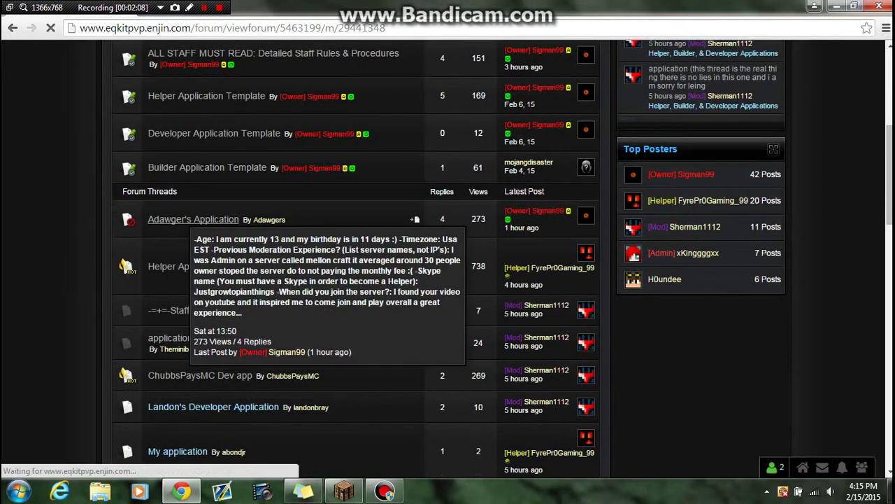
pyautogui.click(175, 219)
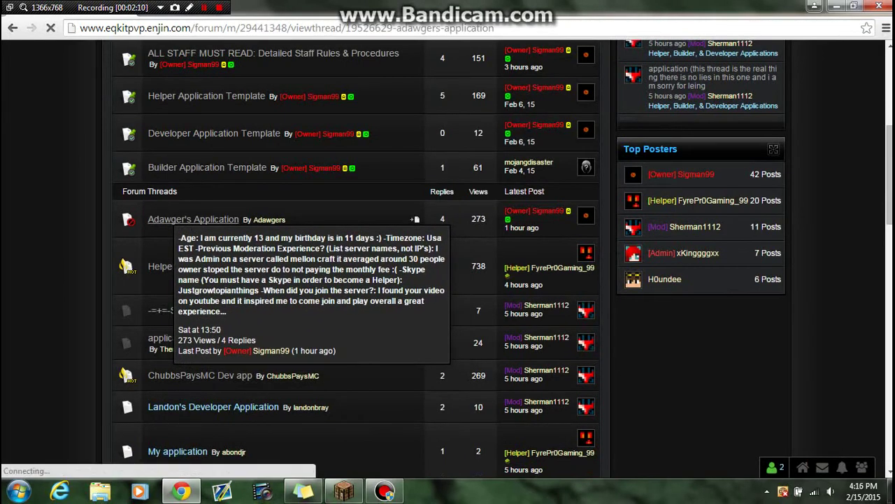
pyautogui.scroll(-1, 448, 280)
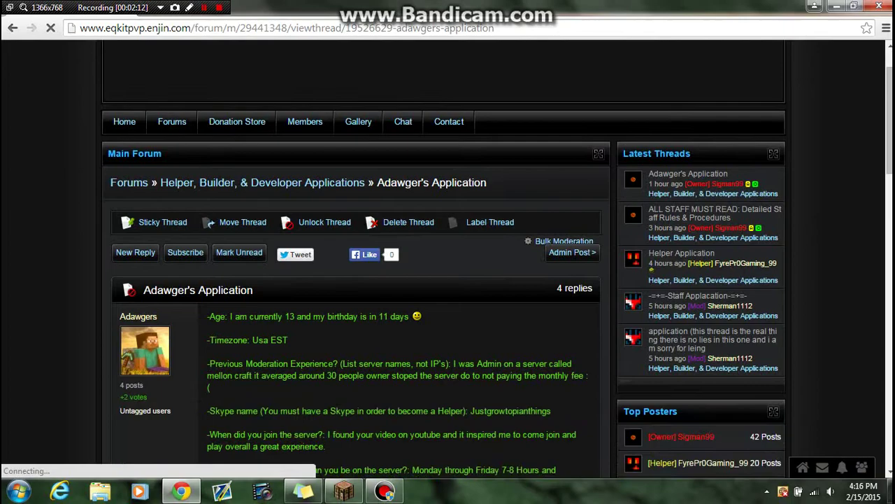
pyautogui.scroll(-4, 448, 279)
pyautogui.scroll(3, 447, 280)
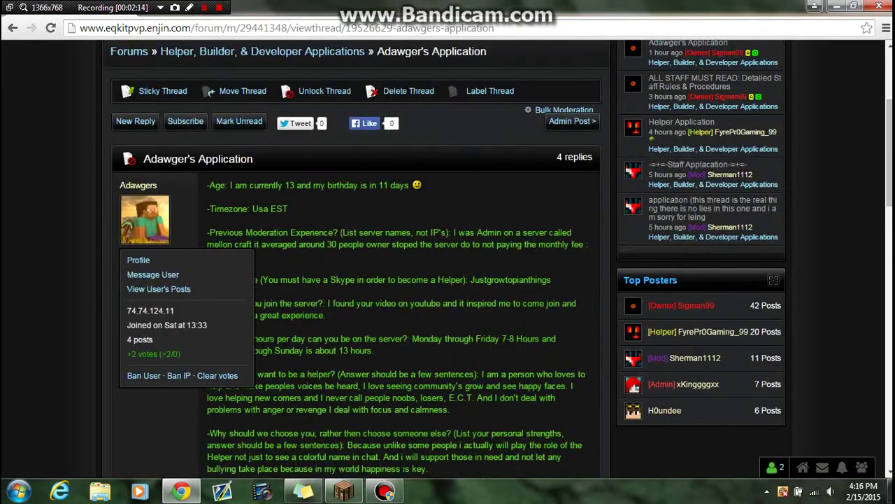
pyautogui.scroll(-5, 448, 280)
pyautogui.scroll(-3, 448, 280)
pyautogui.scroll(-4, 448, 280)
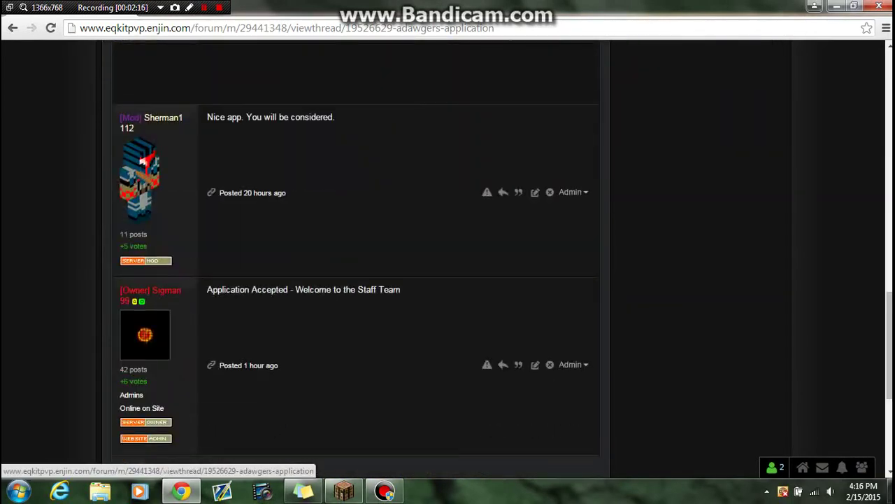
pyautogui.scroll(7, 448, 280)
pyautogui.scroll(3, 447, 280)
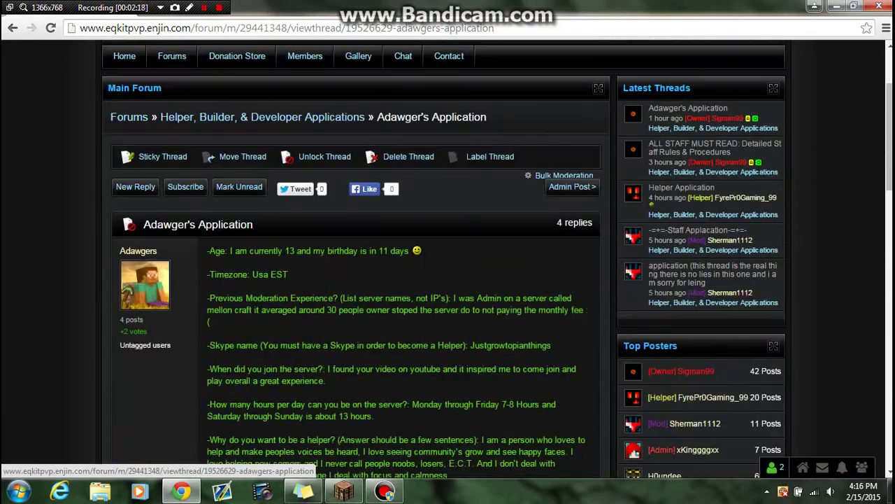
pyautogui.scroll(-1, 447, 280)
pyautogui.moveTo(265, 184); pyautogui.dragTo(428, 302)
pyautogui.click(428, 302)
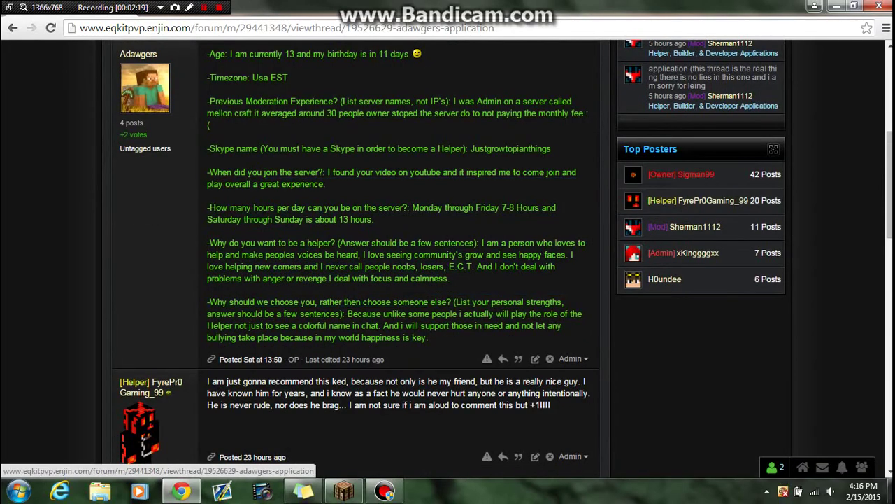
pyautogui.scroll(3, 448, 280)
pyautogui.scroll(2, 448, 280)
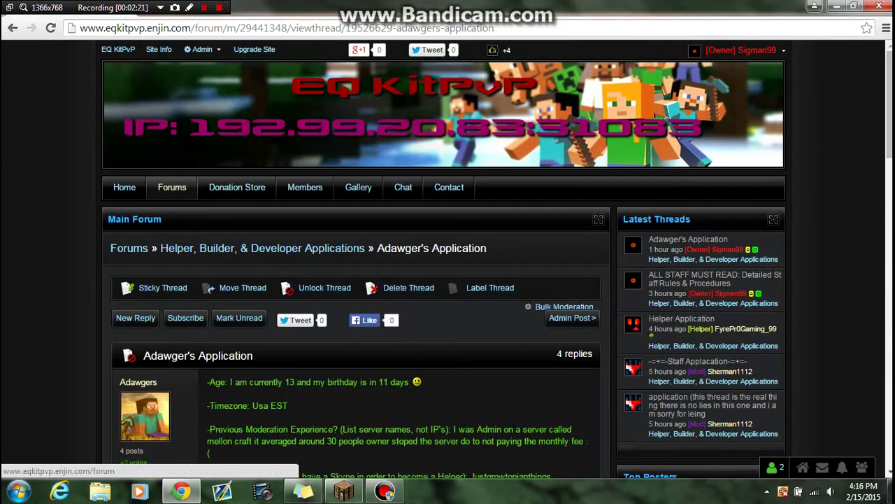
# Step: Browse the seven General Discussion threads, then return to the forums index
pyautogui.click(128, 248)
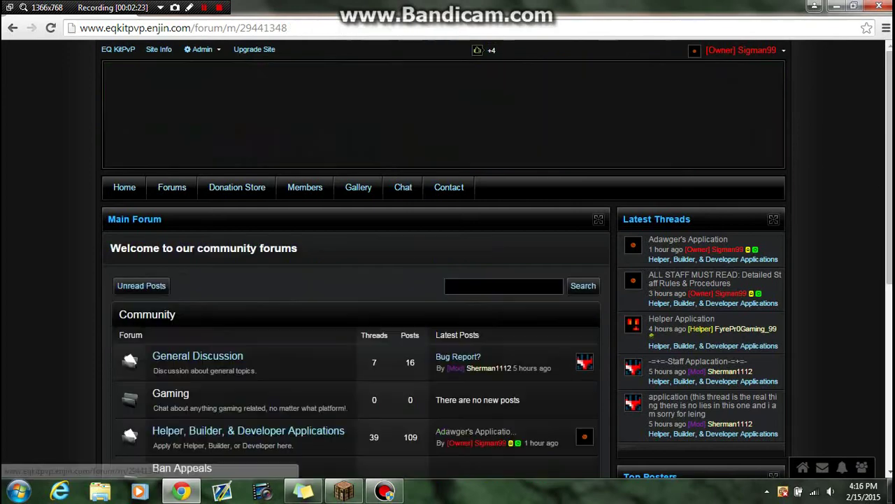
pyautogui.scroll(-2, 128, 248)
pyautogui.scroll(-1, 128, 248)
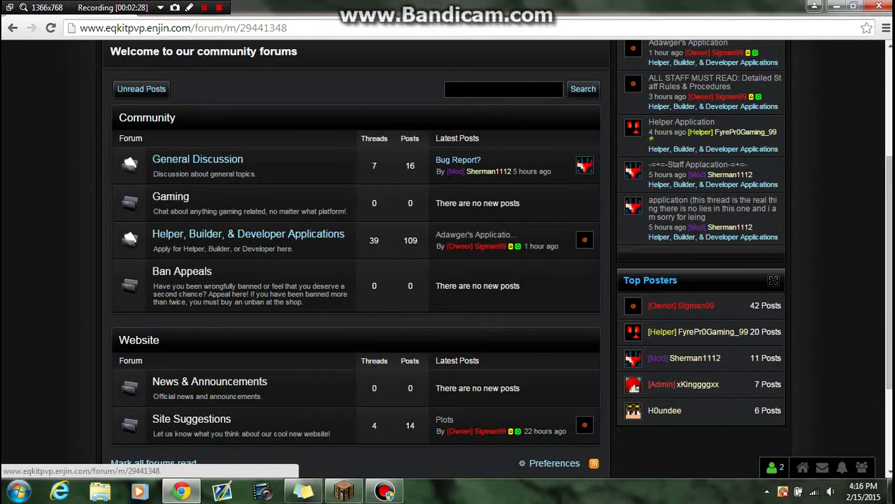
pyautogui.click(198, 160)
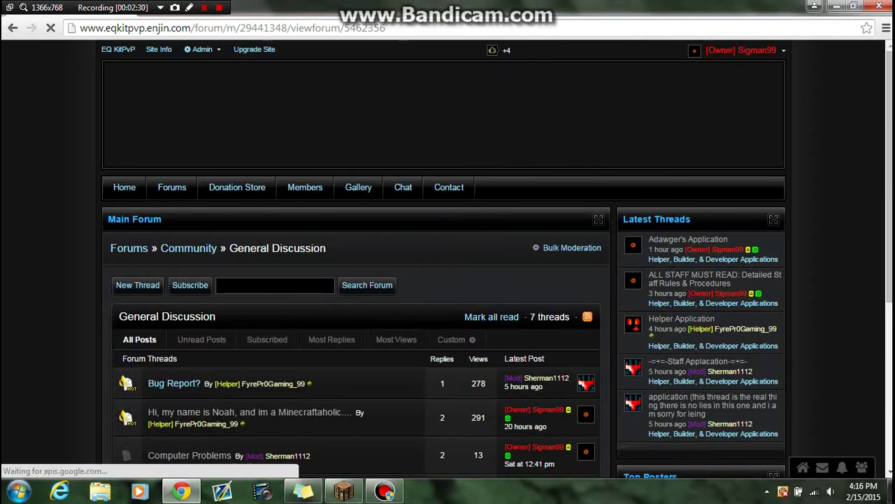
pyautogui.scroll(-4, 416, 330)
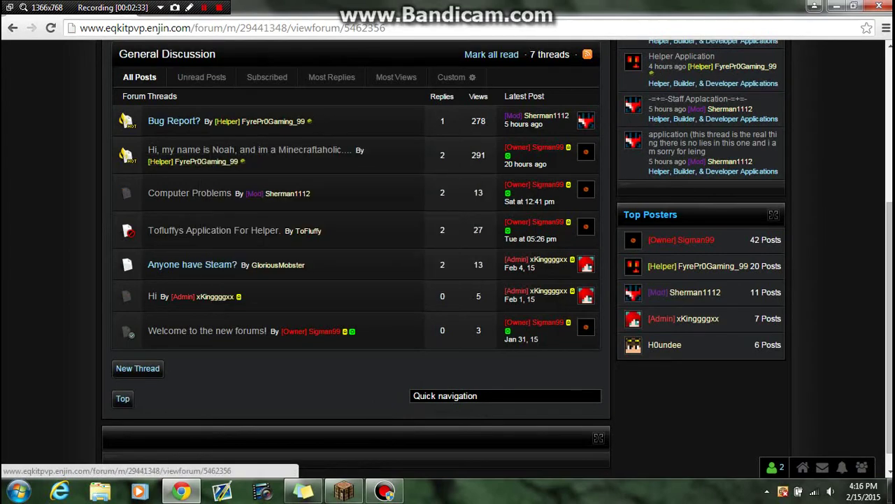
pyautogui.scroll(3, 448, 280)
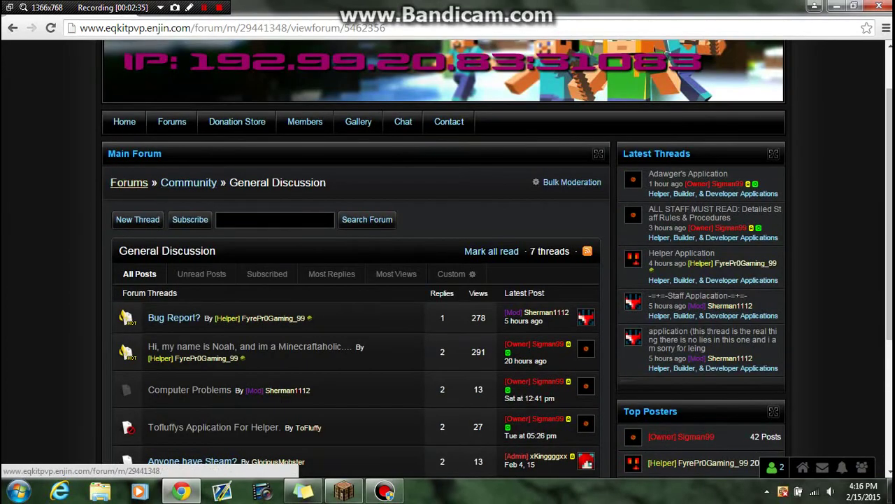
pyautogui.click(129, 182)
pyautogui.scroll(-3, 448, 279)
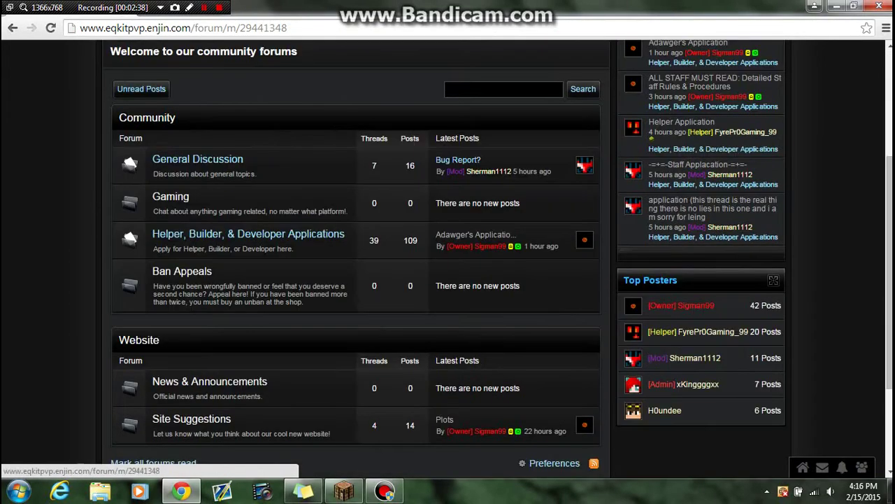
pyautogui.scroll(-2, 448, 280)
pyautogui.click(191, 287)
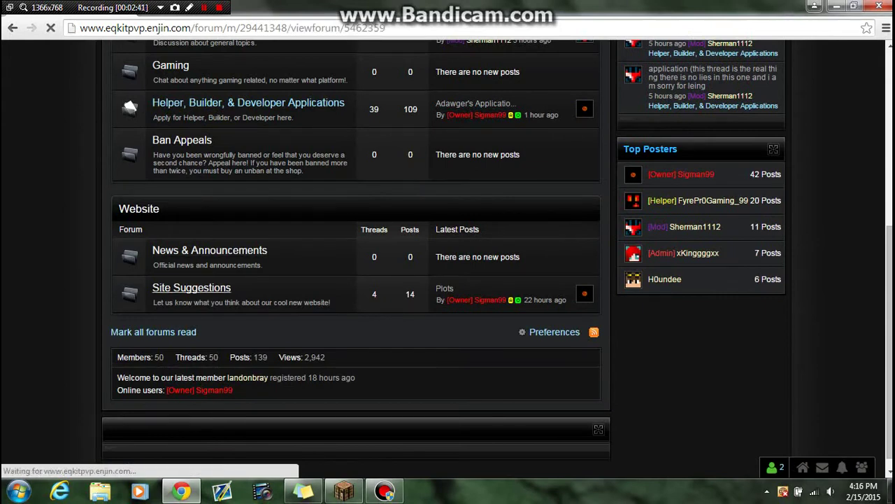
pyautogui.scroll(-3, 448, 280)
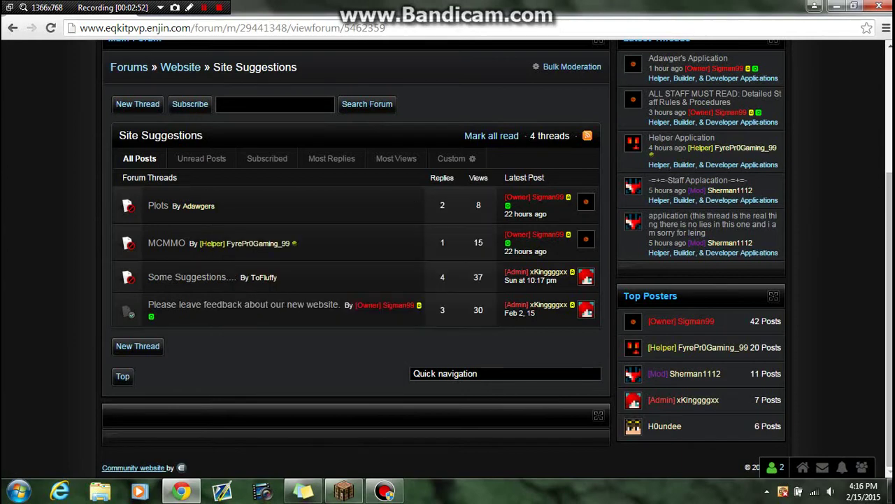
pyautogui.moveTo(166, 242)
pyautogui.click(415, 243)
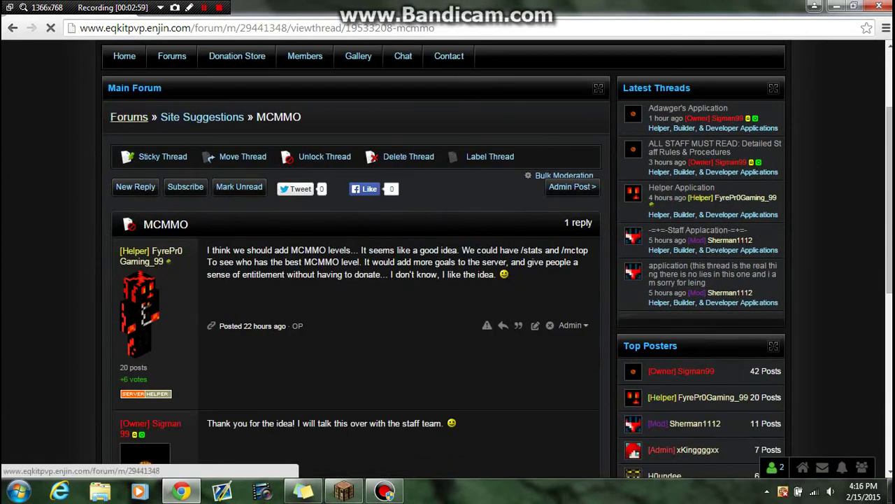
pyautogui.click(129, 117)
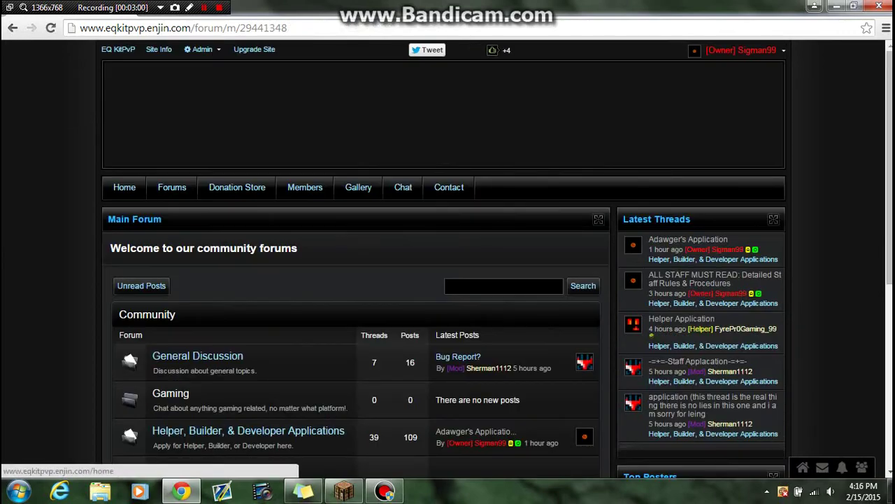
pyautogui.scroll(-5, 128, 117)
pyautogui.scroll(1, 245, 105)
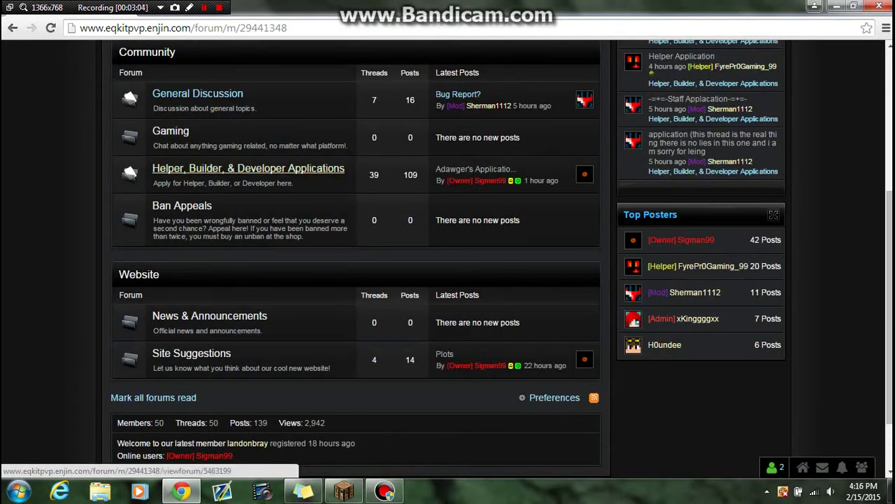
pyautogui.scroll(1, 248, 169)
pyautogui.scroll(-1, 248, 169)
pyautogui.scroll(2, 356, 259)
# Step: Open the Donation Store and read its red purchase note
pyautogui.click(237, 187)
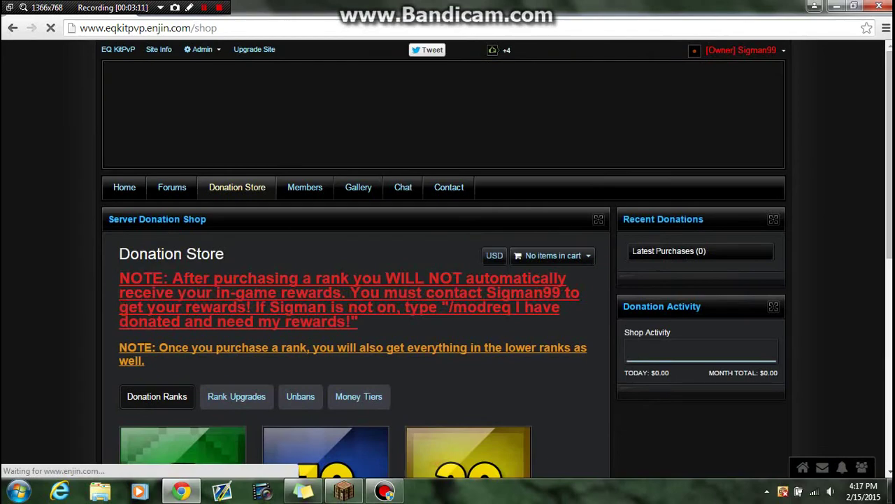
pyautogui.scroll(-1, 126, 161)
pyautogui.scroll(-1, 126, 161)
pyautogui.moveTo(124, 161)
pyautogui.mouseDown()
pyautogui.moveTo(411, 177)
pyautogui.moveTo(238, 190)
pyautogui.moveTo(124, 161)
pyautogui.mouseUp()
pyautogui.tripleClick(124, 161)
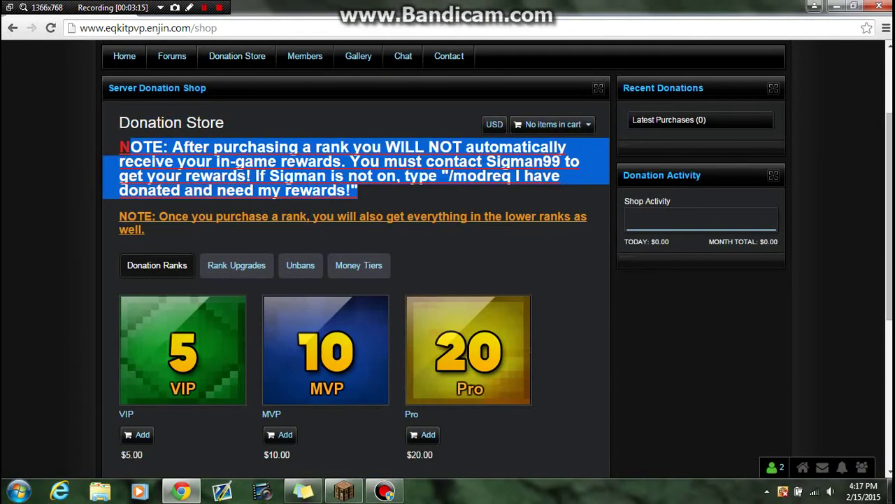
pyautogui.click(125, 161)
pyautogui.scroll(-4, 383, 231)
pyautogui.scroll(2, 384, 231)
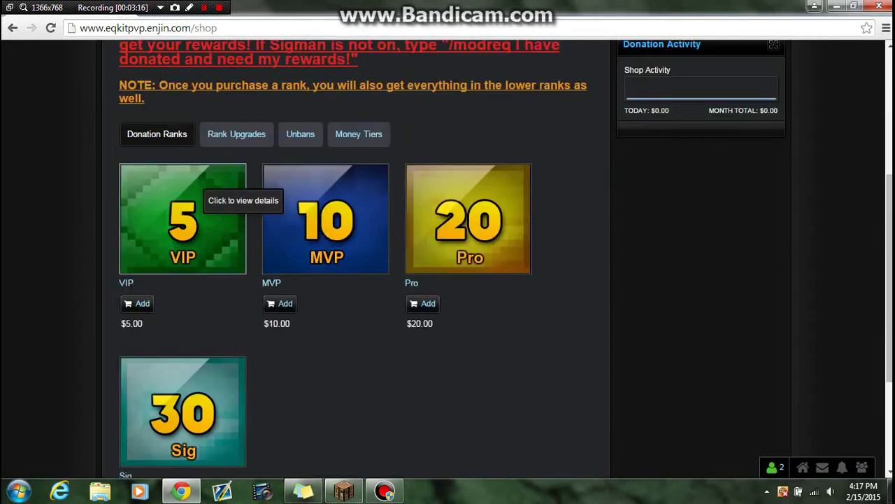
# Step: Browse the Rank Upgrades, Unbans, Donation Ranks and Money Tiers categories, ending on Money Tiers
pyautogui.click(236, 134)
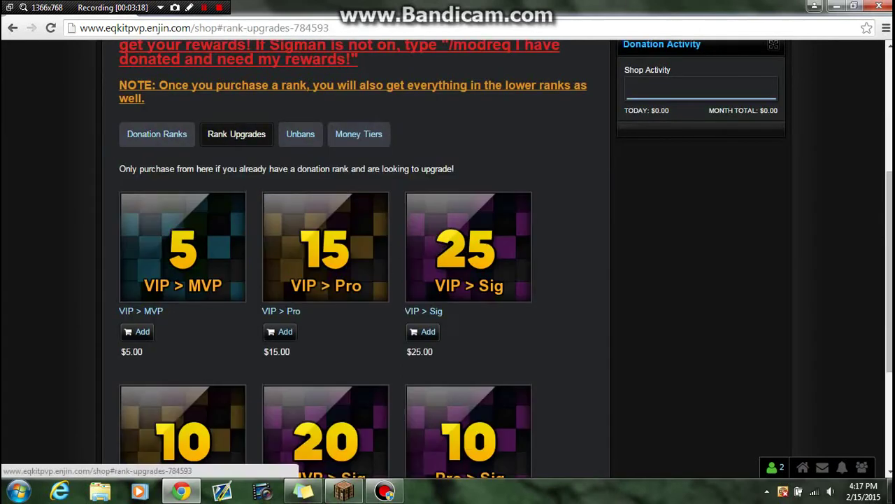
pyautogui.scroll(-2, 325, 140)
pyautogui.scroll(2, 325, 210)
pyautogui.click(300, 134)
pyautogui.scroll(1, 300, 210)
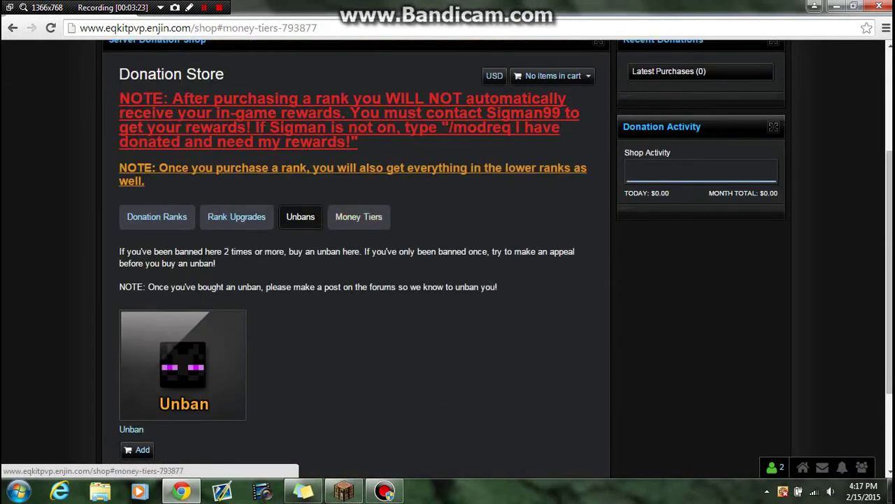
pyautogui.click(359, 217)
pyautogui.scroll(-1, 359, 216)
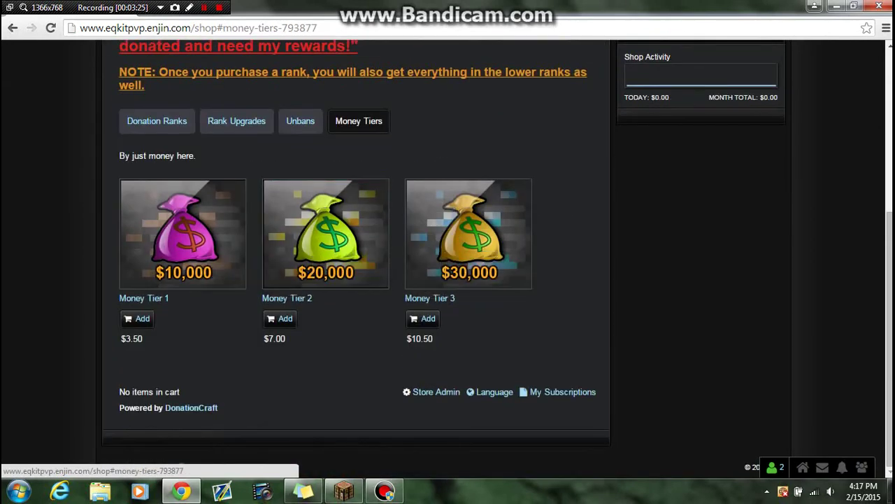
pyautogui.click(157, 120)
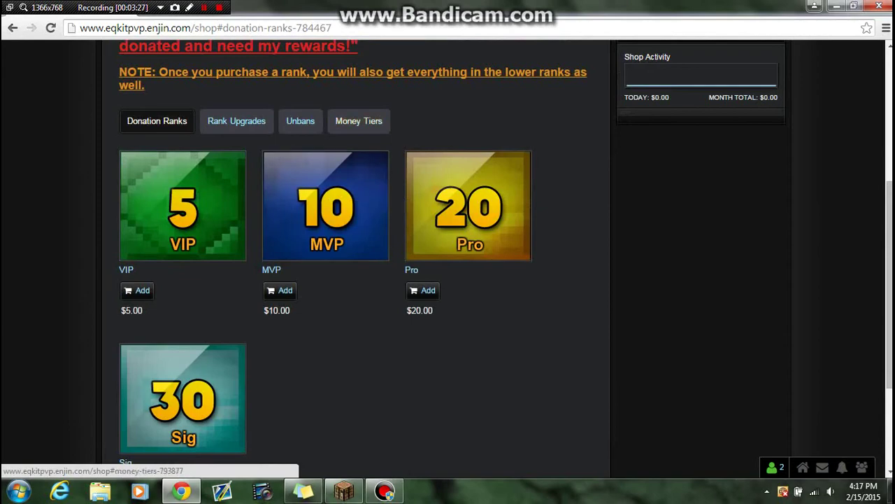
pyautogui.click(359, 121)
pyautogui.rightClick(359, 120)
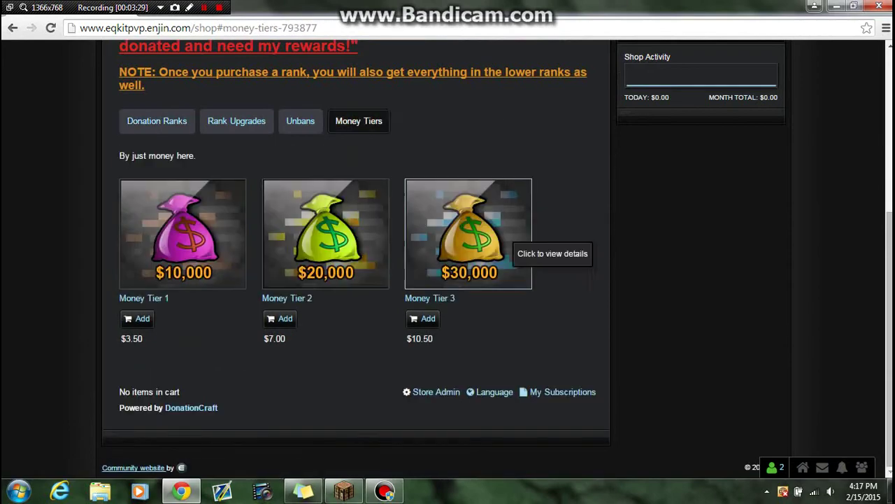
pyautogui.scroll(2, 183, 234)
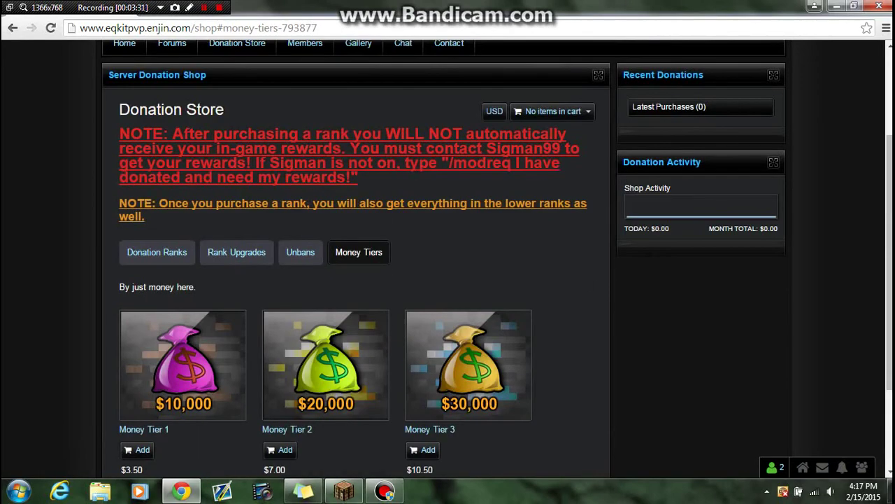
pyautogui.scroll(-2, 448, 280)
pyautogui.scroll(4, 448, 279)
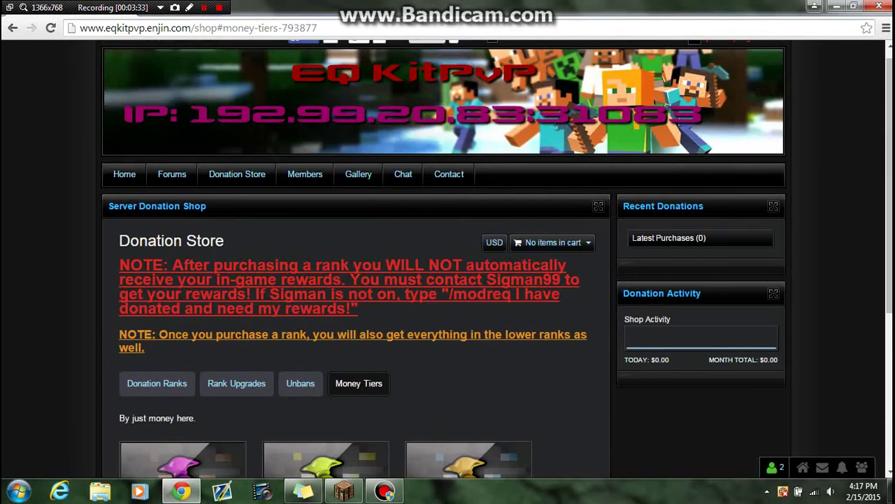
# Step: View the Members list, Chat and Gallery pages, then go back to the home page
pyautogui.click(305, 174)
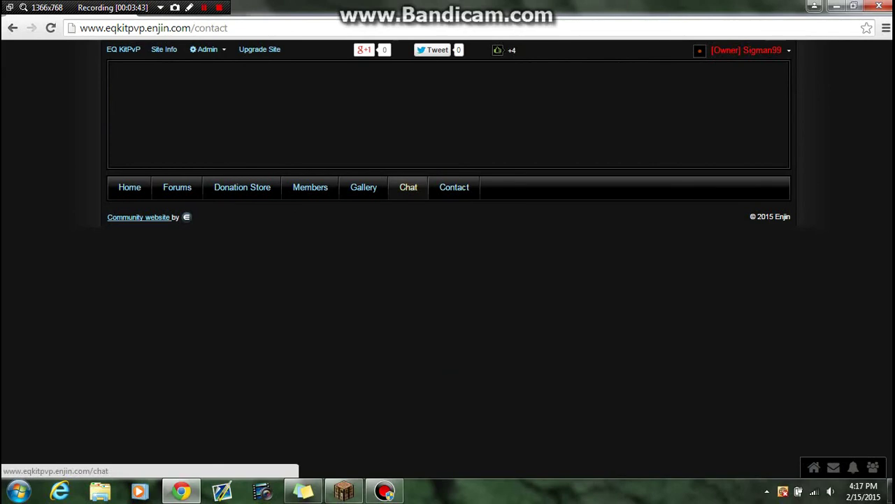
pyautogui.click(408, 187)
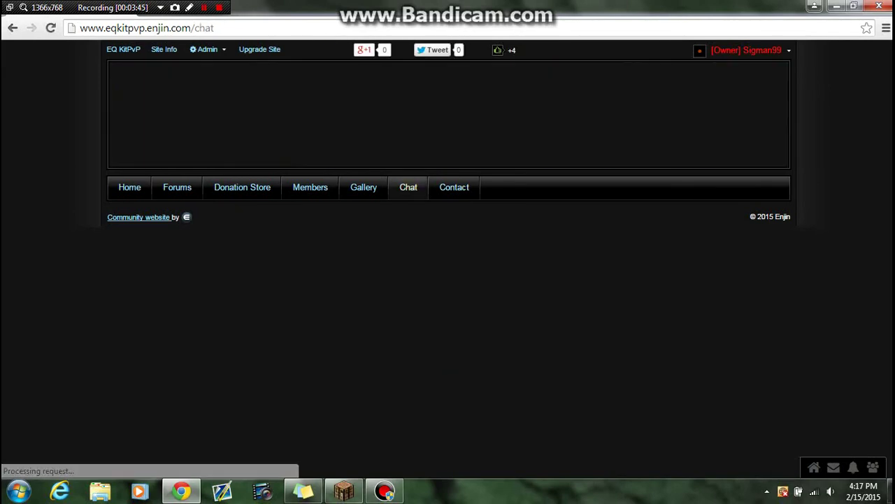
pyautogui.click(363, 187)
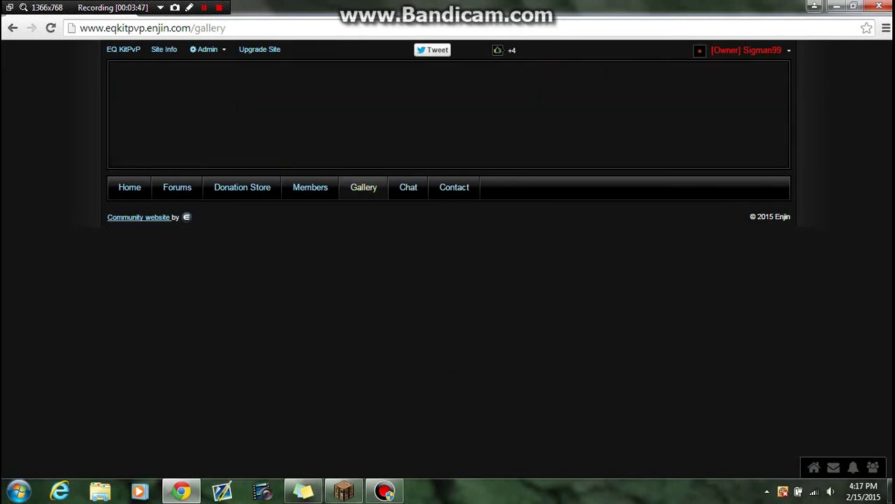
pyautogui.click(129, 187)
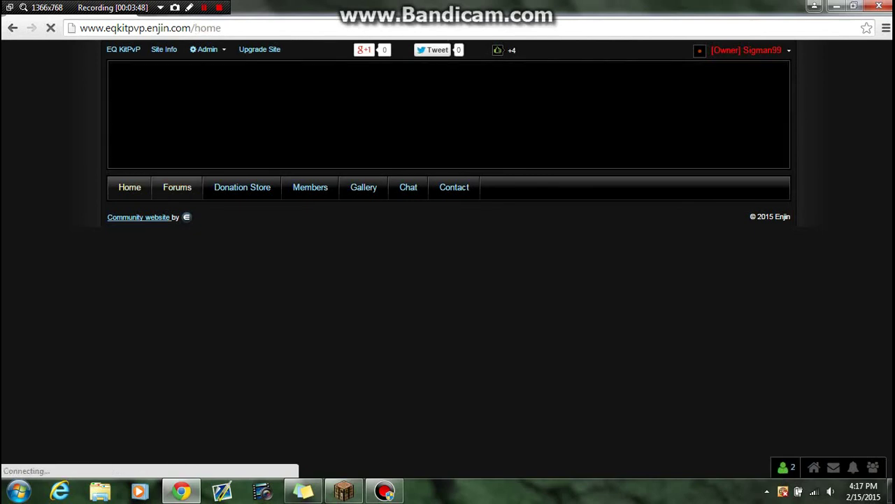